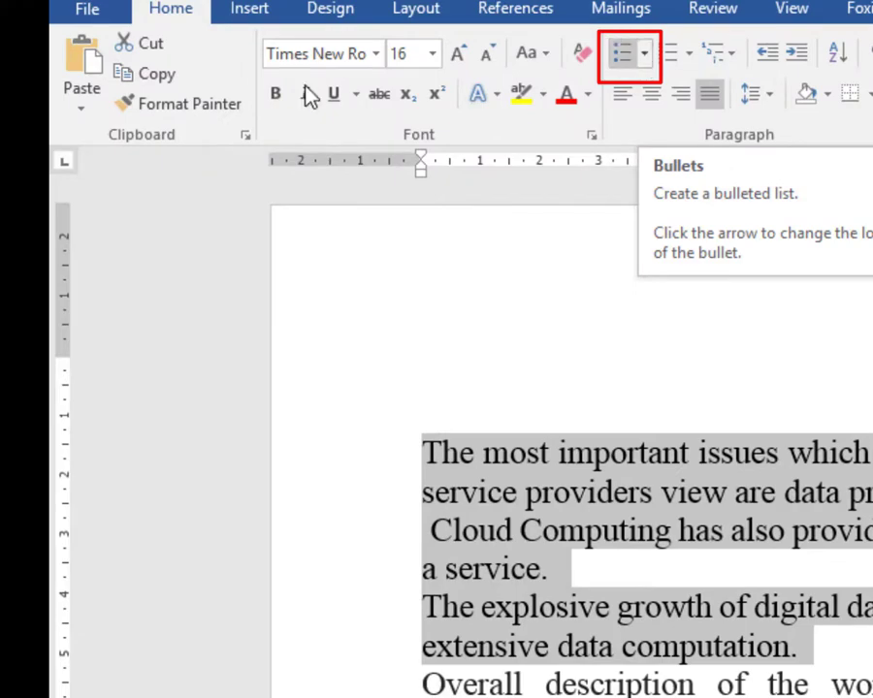
Apply square bullets to the first three paragraphs and arrow bullets to the next two paragraphs.
left_click(646, 59)
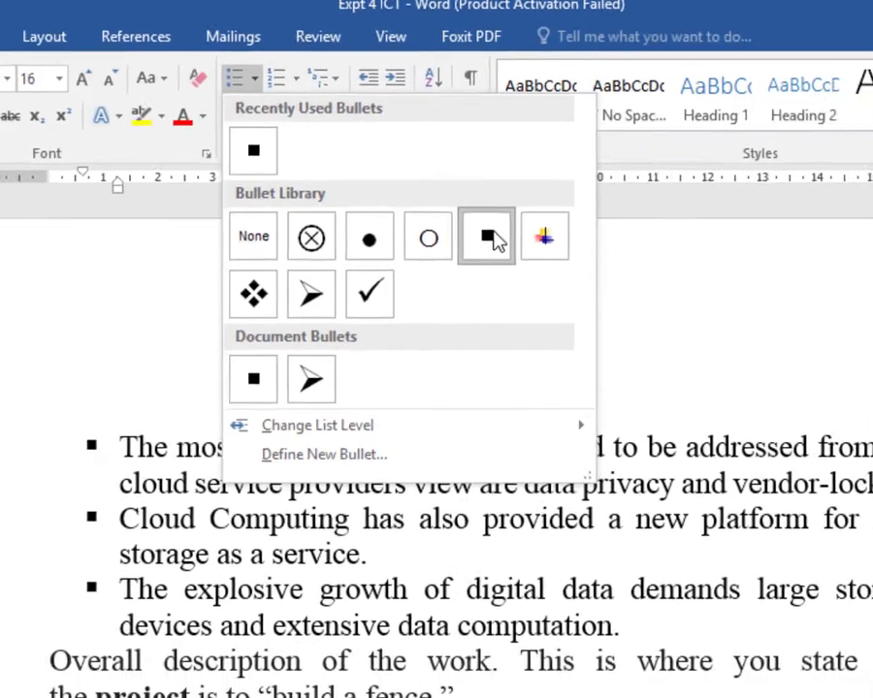
left_click(516, 194)
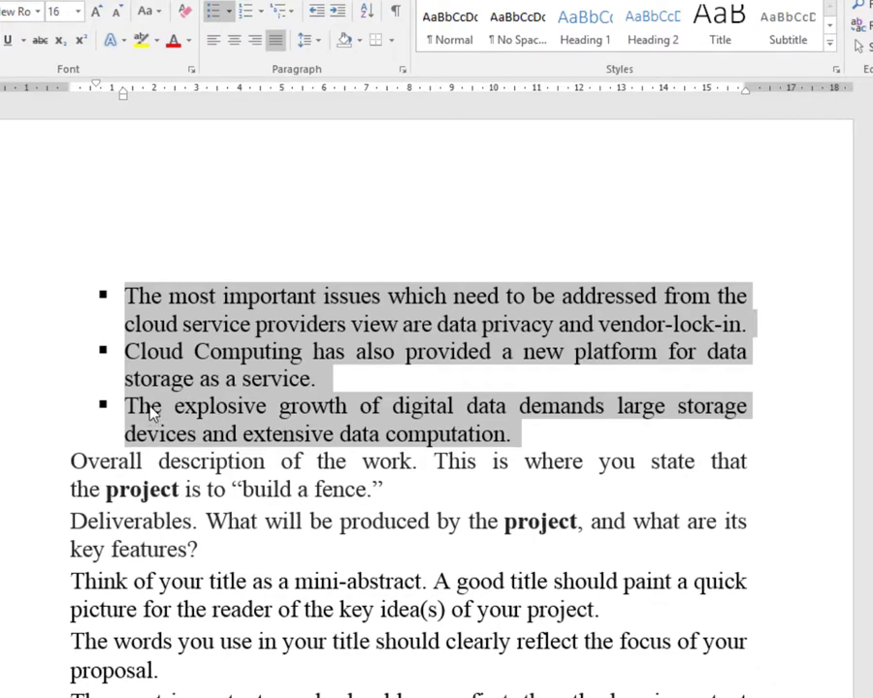
left_click_drag(70, 462, 203, 549)
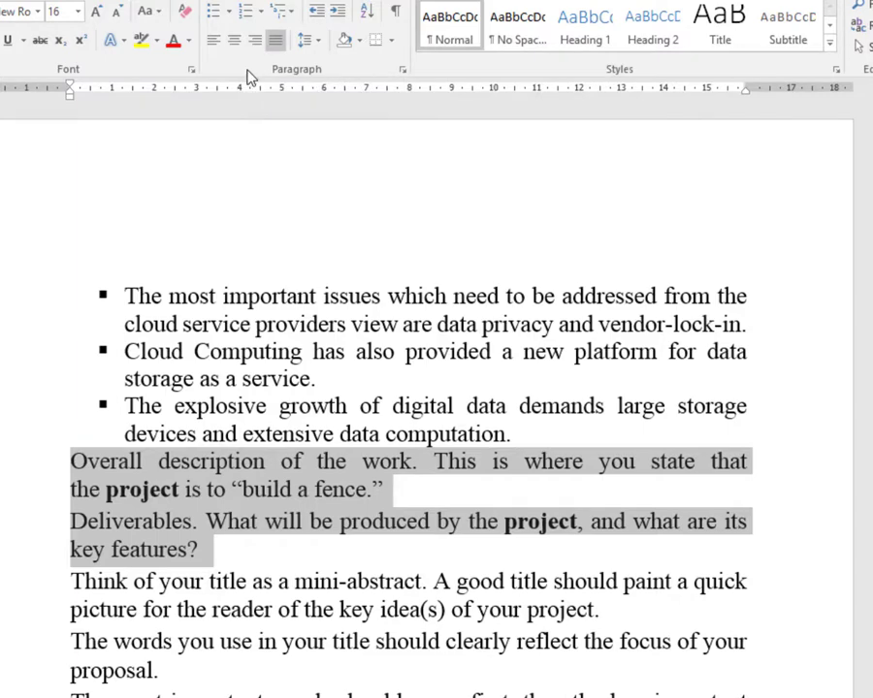
left_click(230, 15)
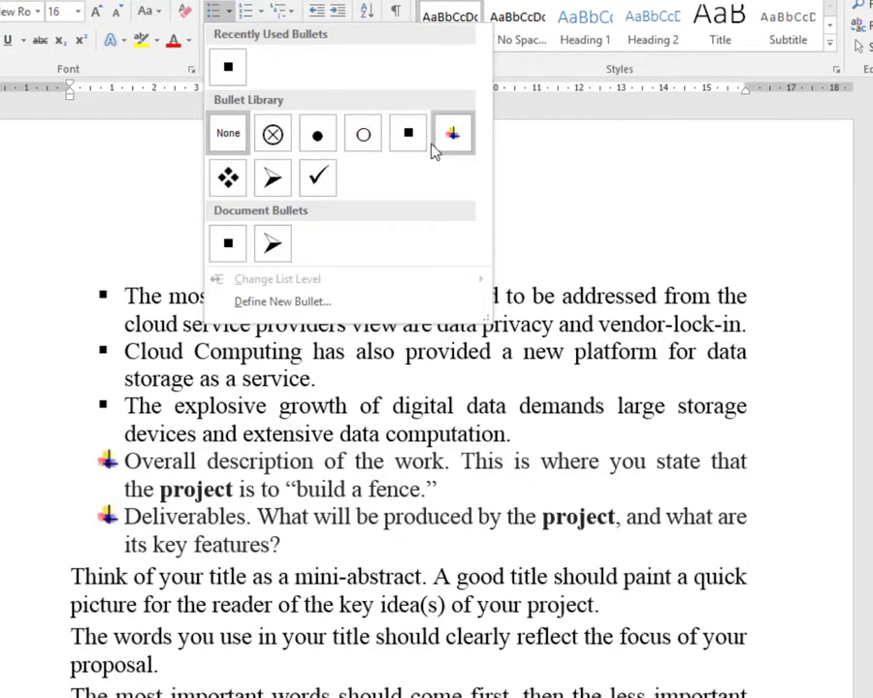
left_click(273, 246)
Insert an unbulleted blank line after the third bulleted paragraph, separating the two bullet lists.
left_click(513, 434)
key("Return")
key("BackSpace")
Examine the options for defining a new bullet, including its character and alignment, and leave without changes.
left_click(229, 12)
left_click(294, 356)
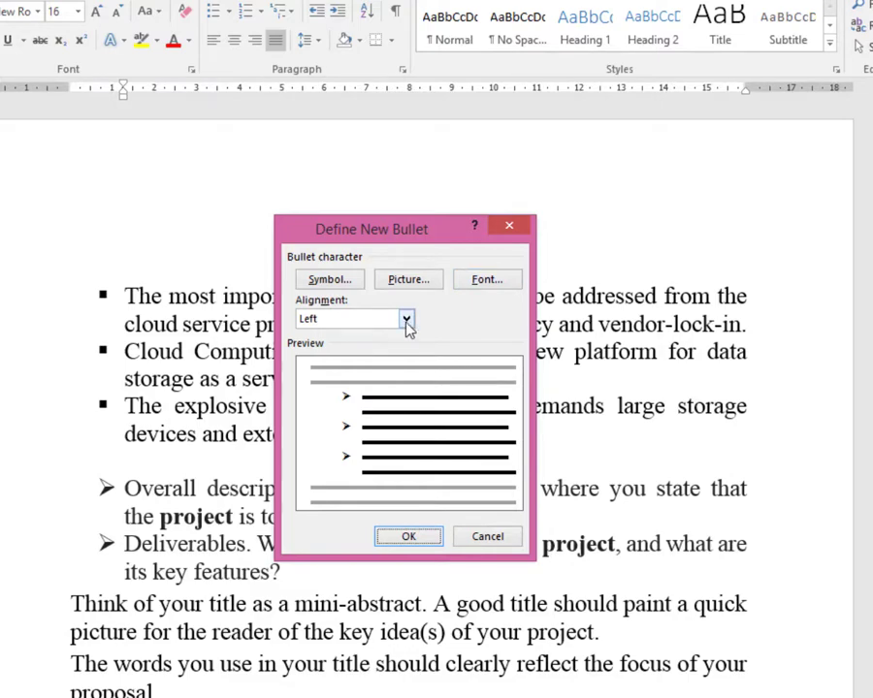
left_click(470, 535)
Number the first three paragraphs in A., B., C. format and clear the numbering with the None multilevel list.
left_click_drag(162, 378, 399, 431)
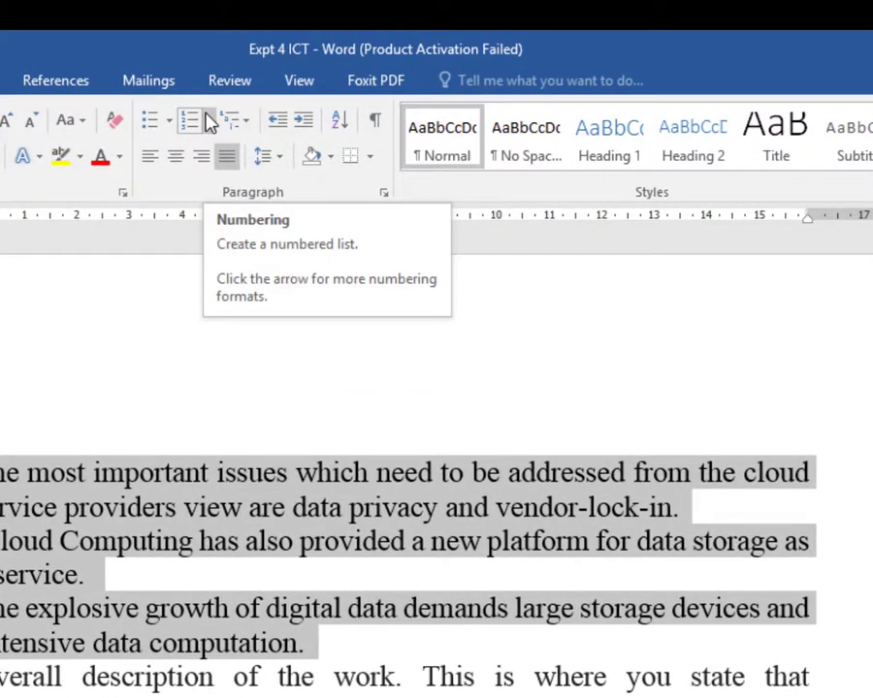
left_click(208, 120)
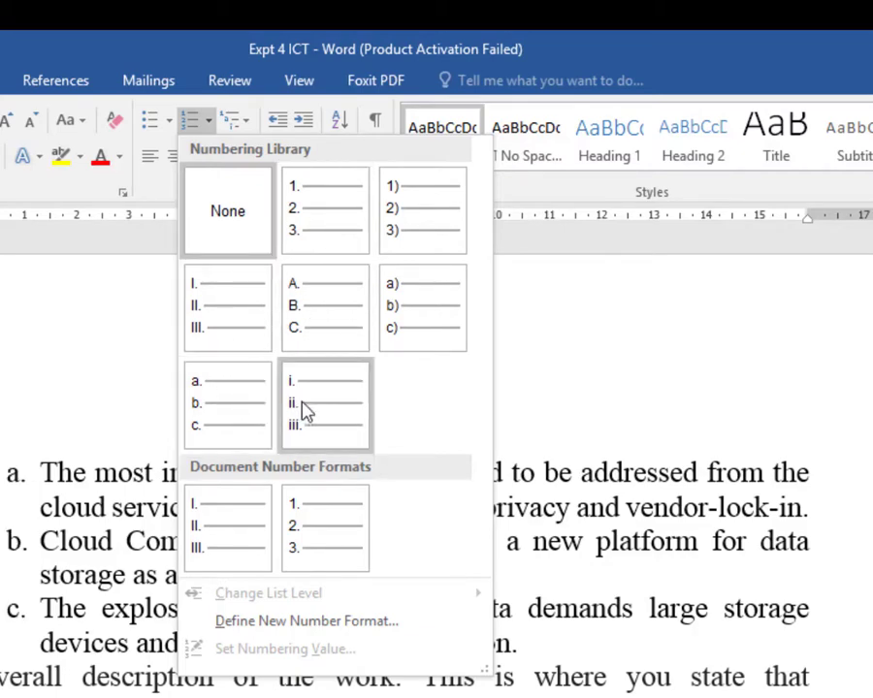
left_click(320, 316)
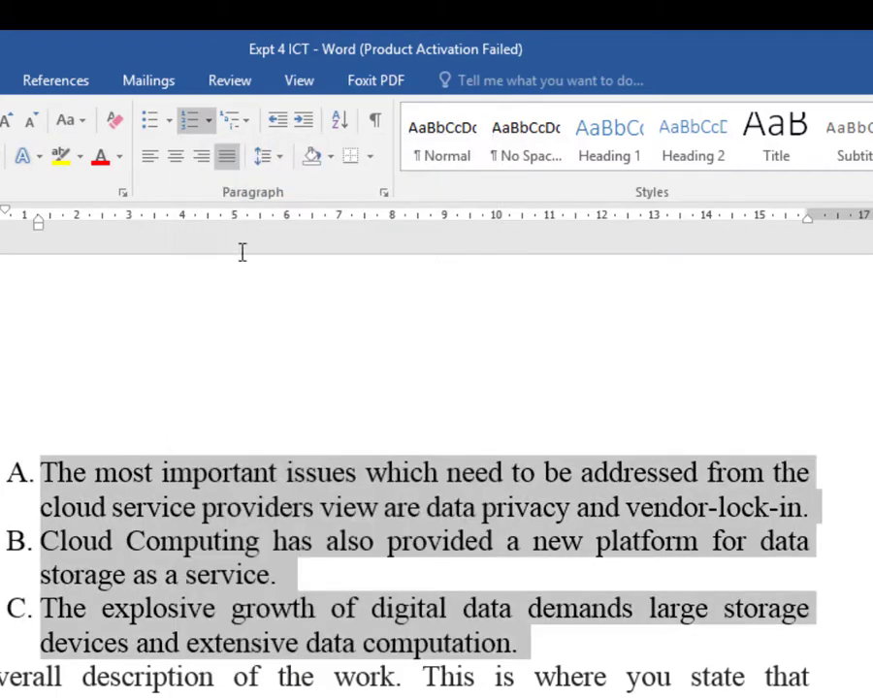
left_click(249, 127)
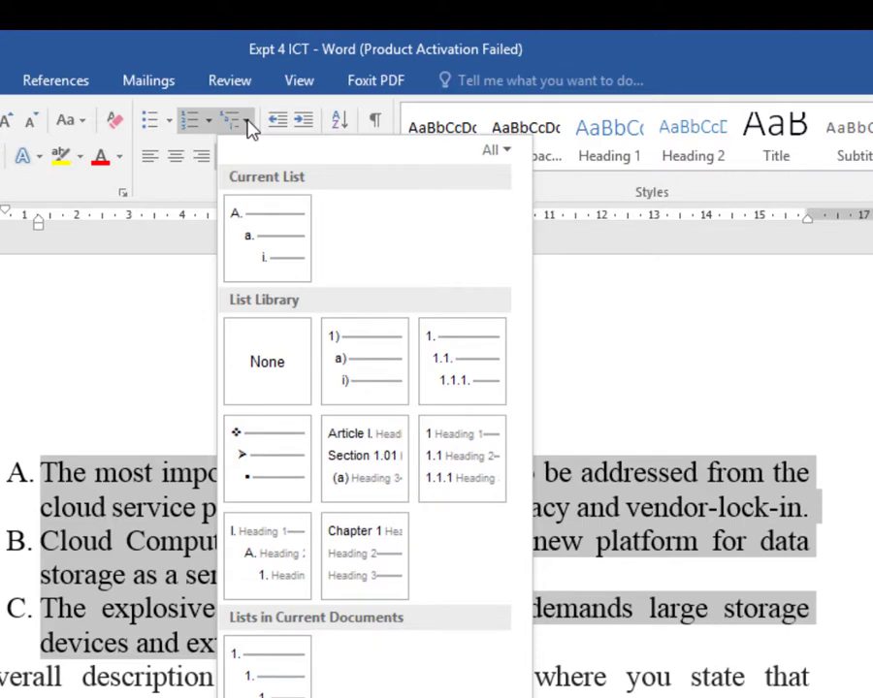
left_click(267, 359)
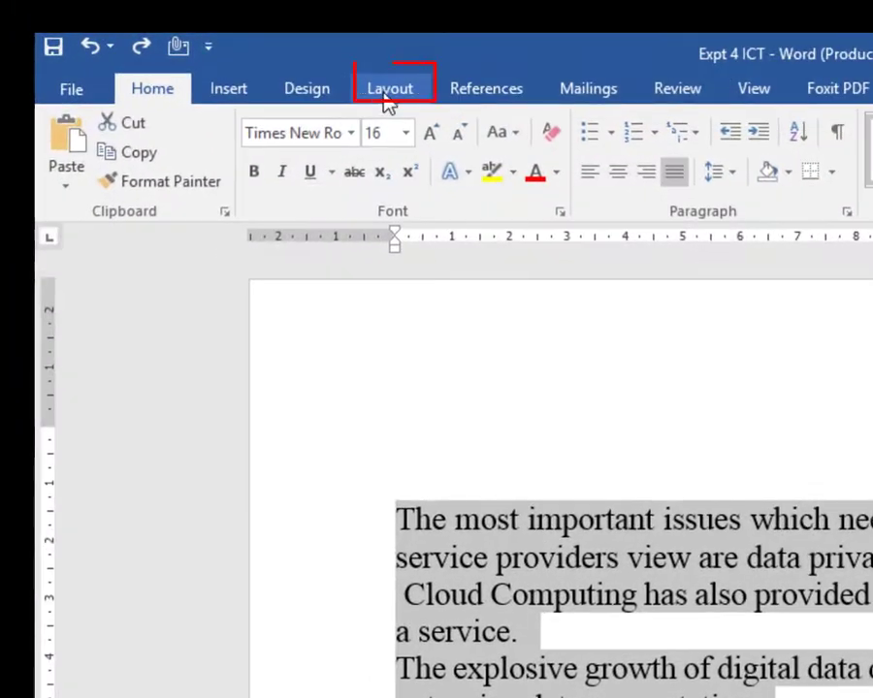
Examine the margin presets and the custom margin settings without applying any change.
left_click(386, 97)
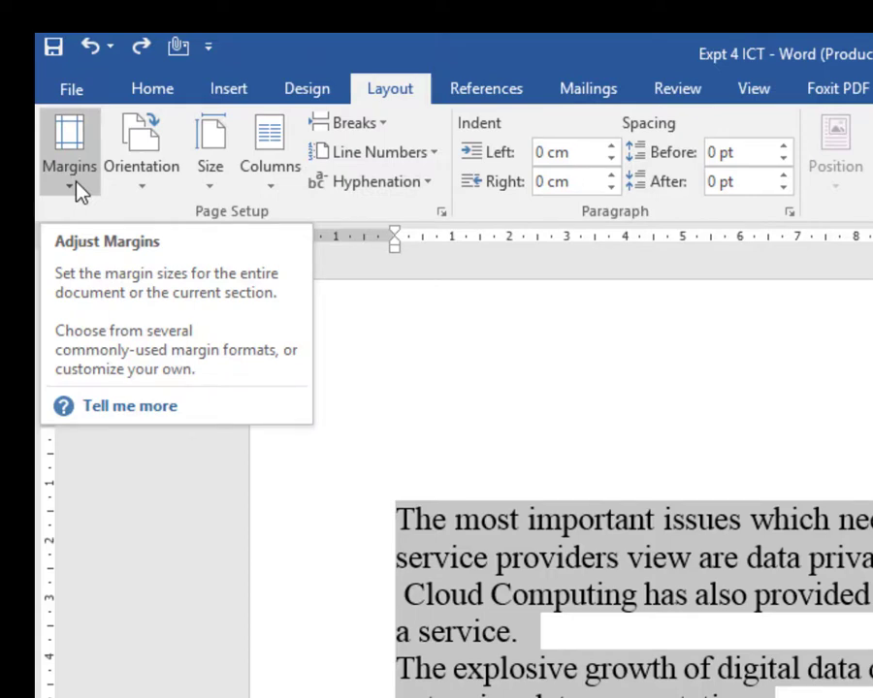
left_click(75, 187)
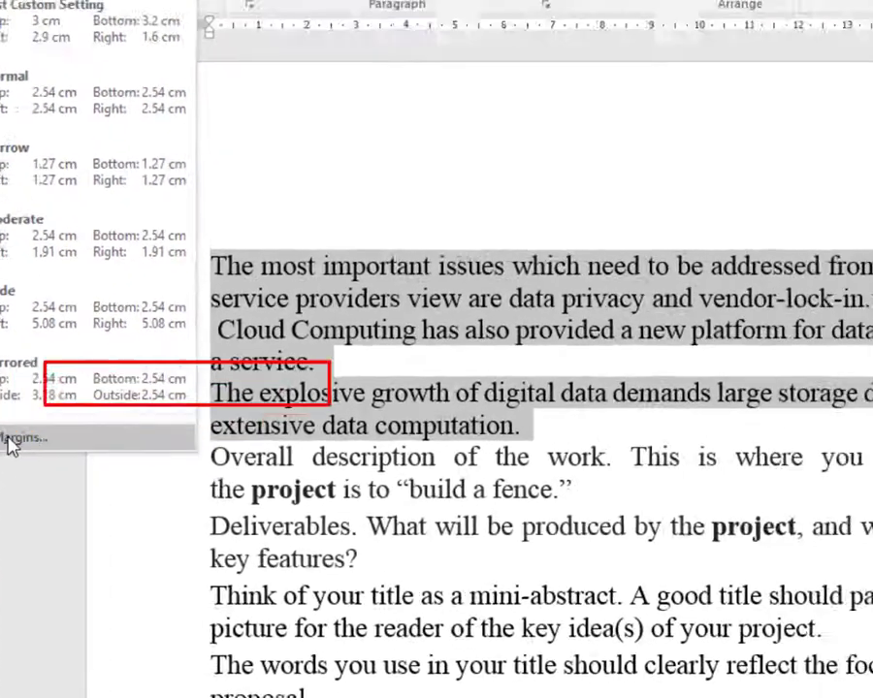
left_click(185, 401)
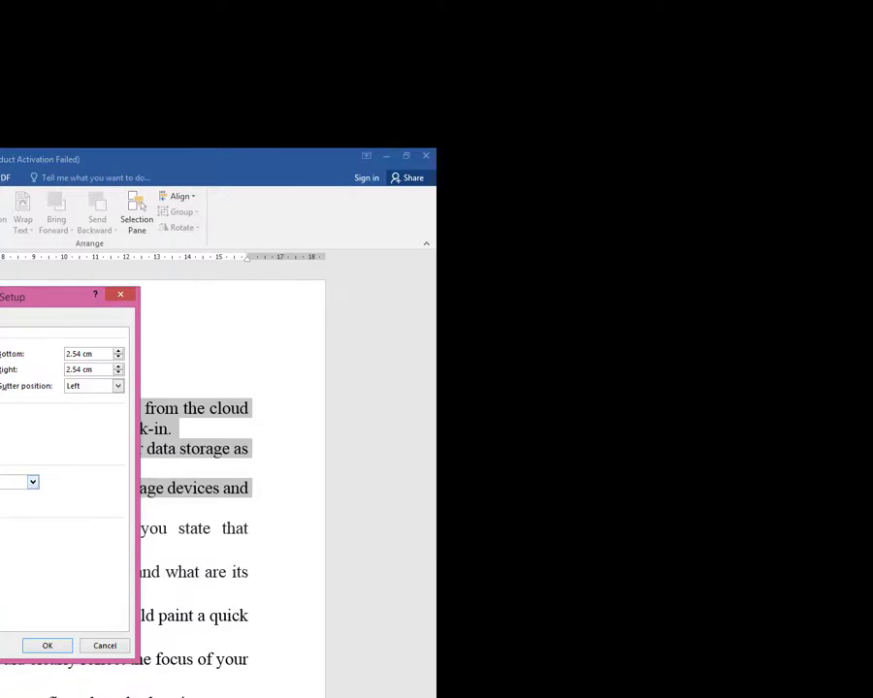
key("Escape")
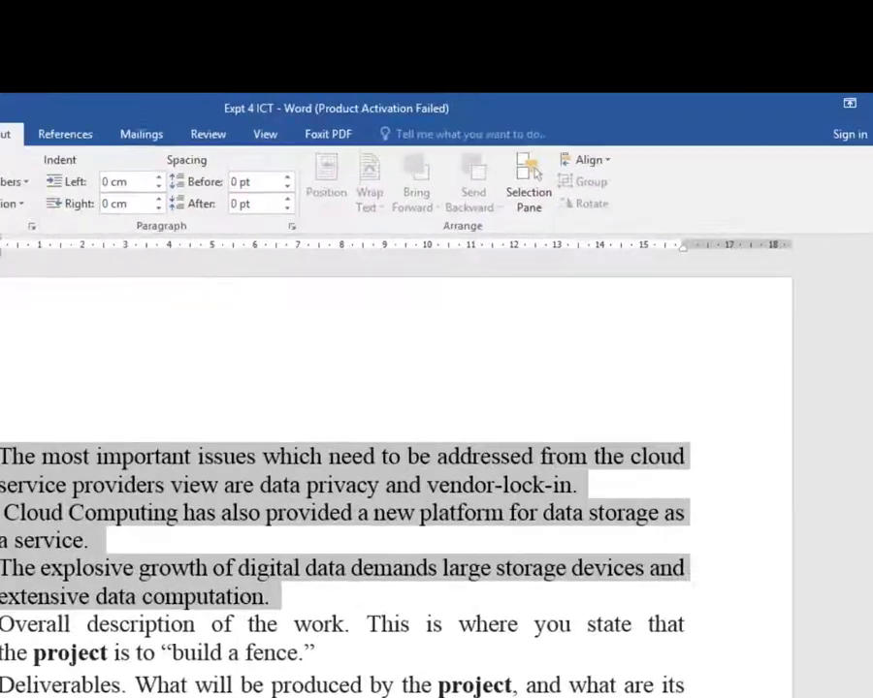
Try the landscape page orientation and undo the orientation change.
left_click(113, 147)
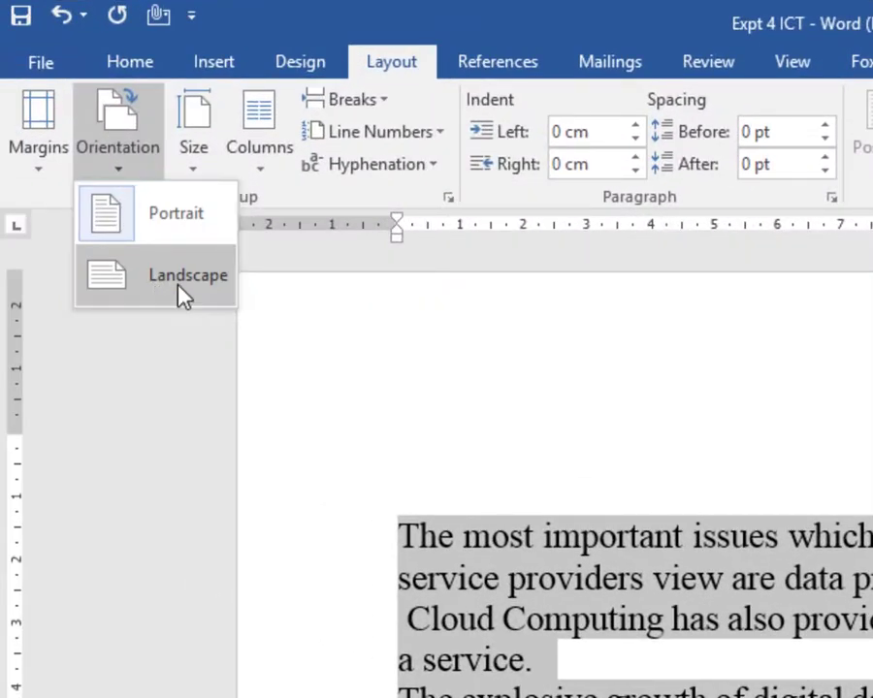
left_click(181, 291)
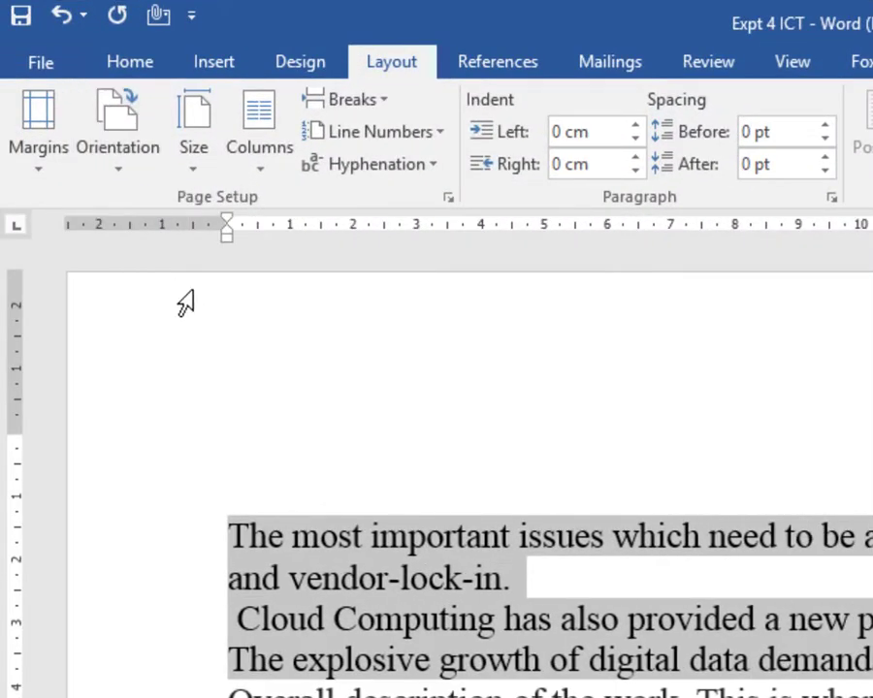
key("ctrl+z")
Set the paper size to A4 and lay out the selected first three paragraphs in two columns.
left_click(202, 165)
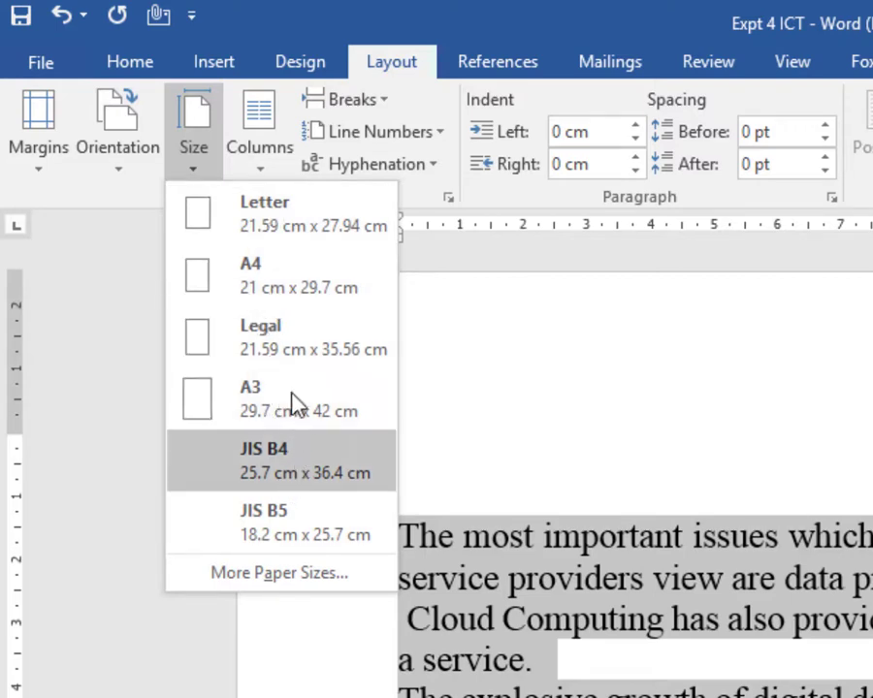
left_click(282, 286)
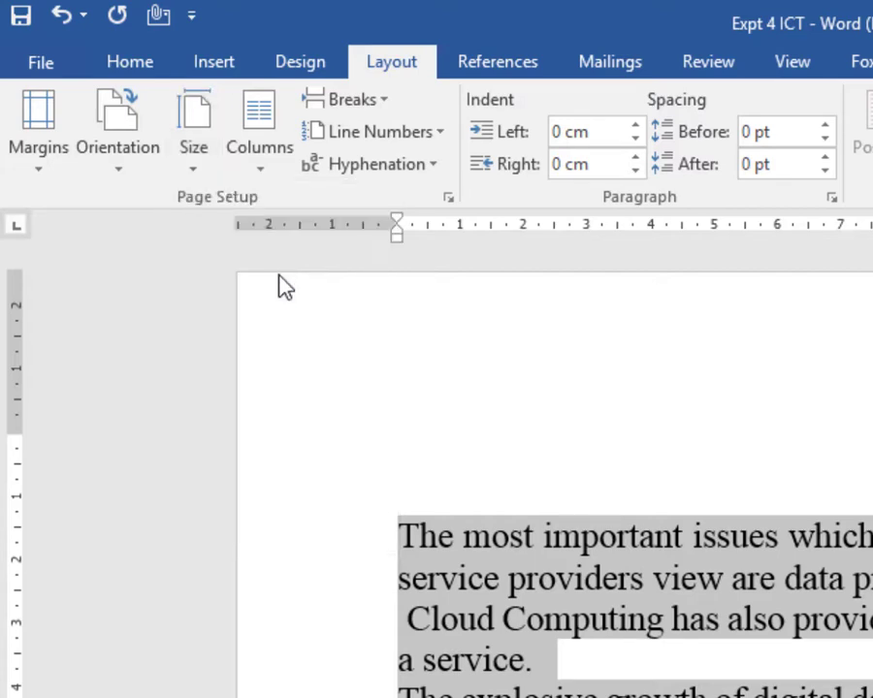
left_click(262, 157)
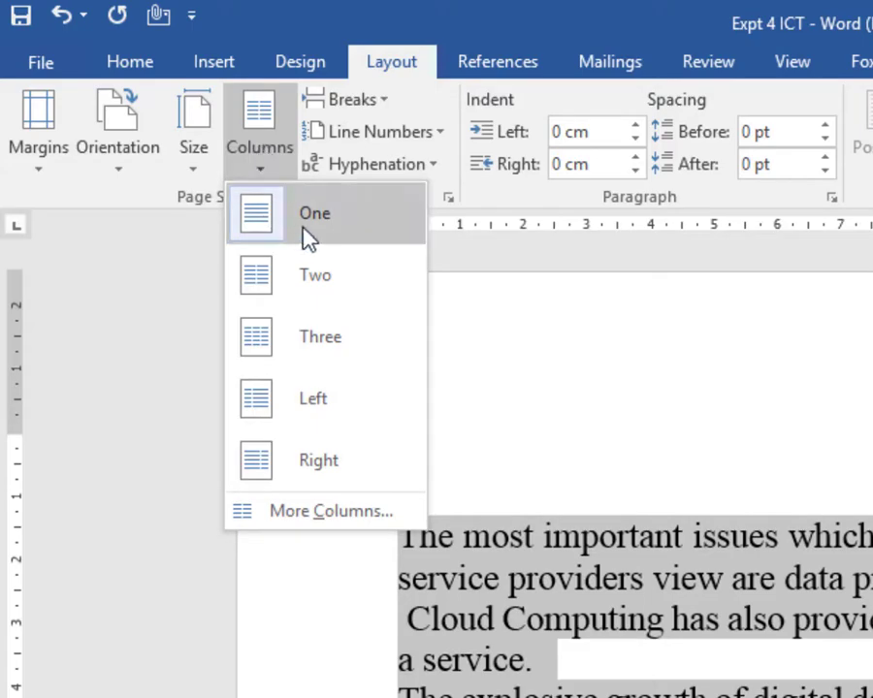
left_click(312, 281)
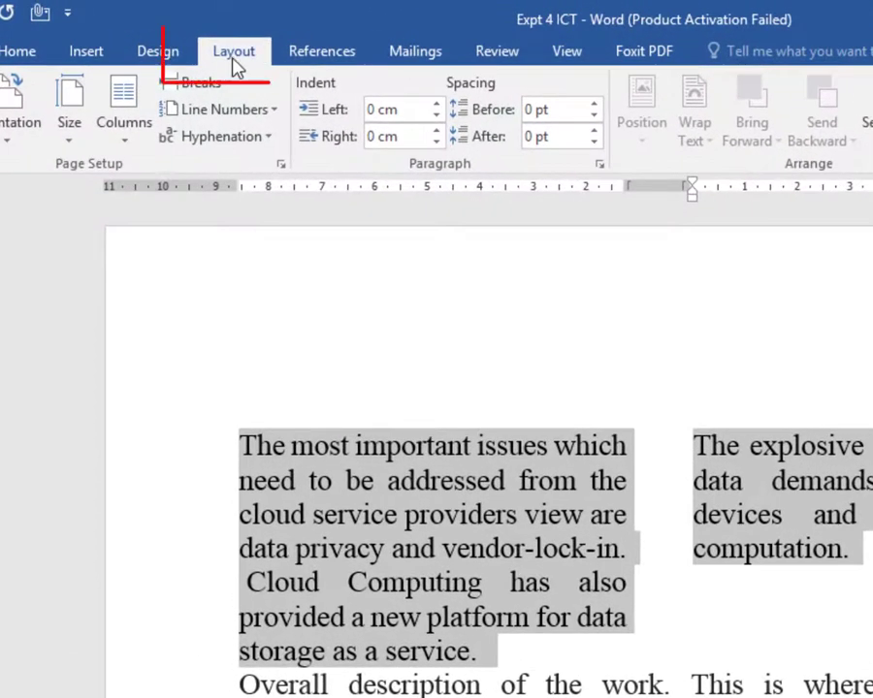
Apply a Box page border with a solid ½ pt line in the automatic color to the whole document.
left_click(281, 169)
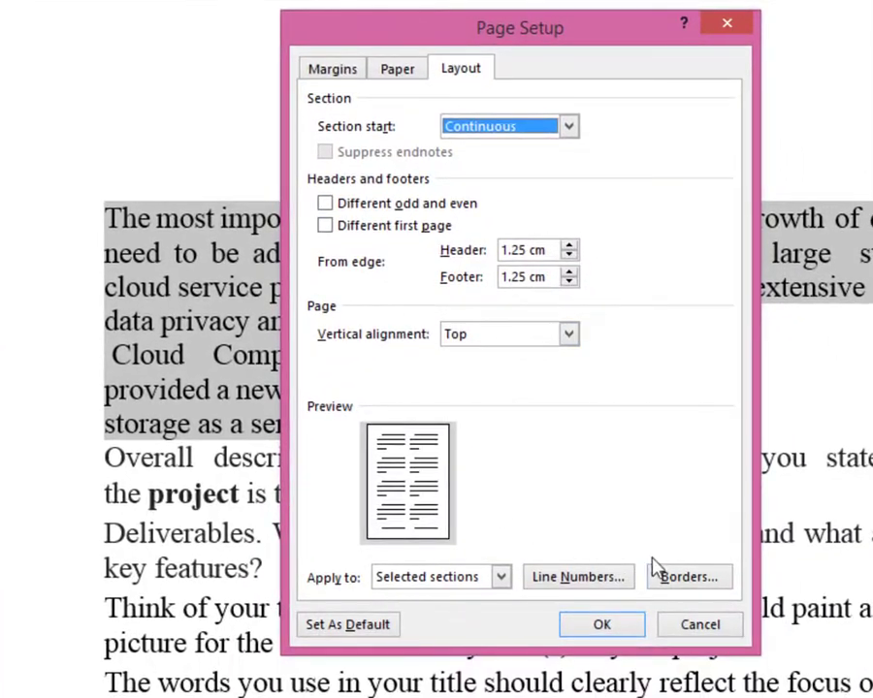
left_click(679, 576)
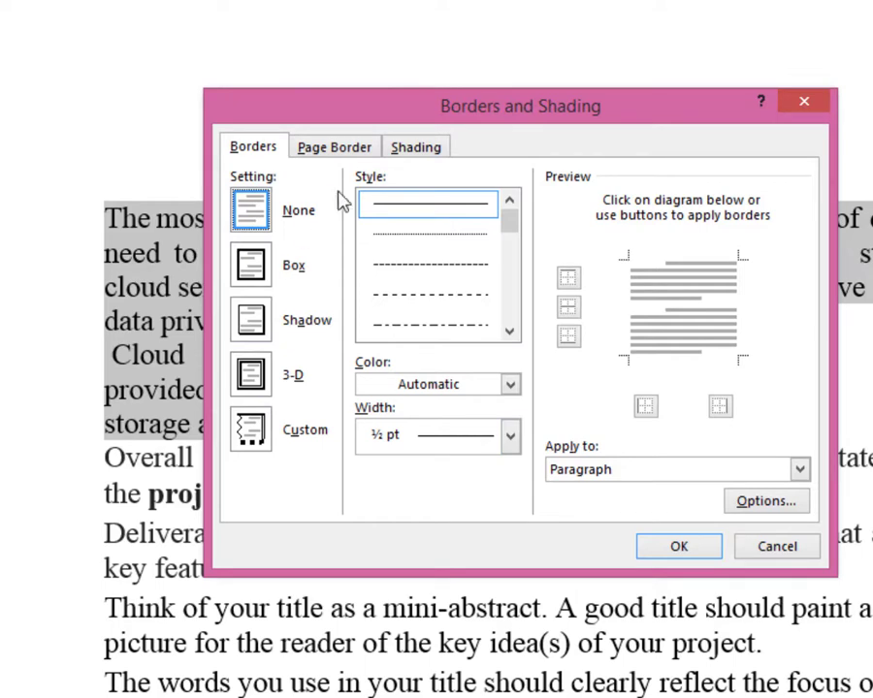
left_click(334, 146)
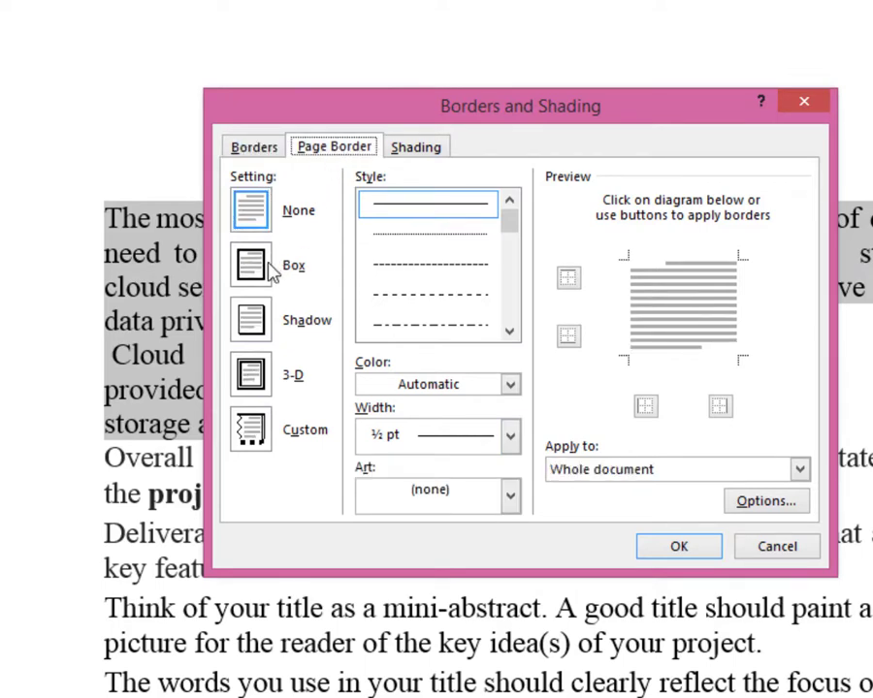
left_click(254, 267)
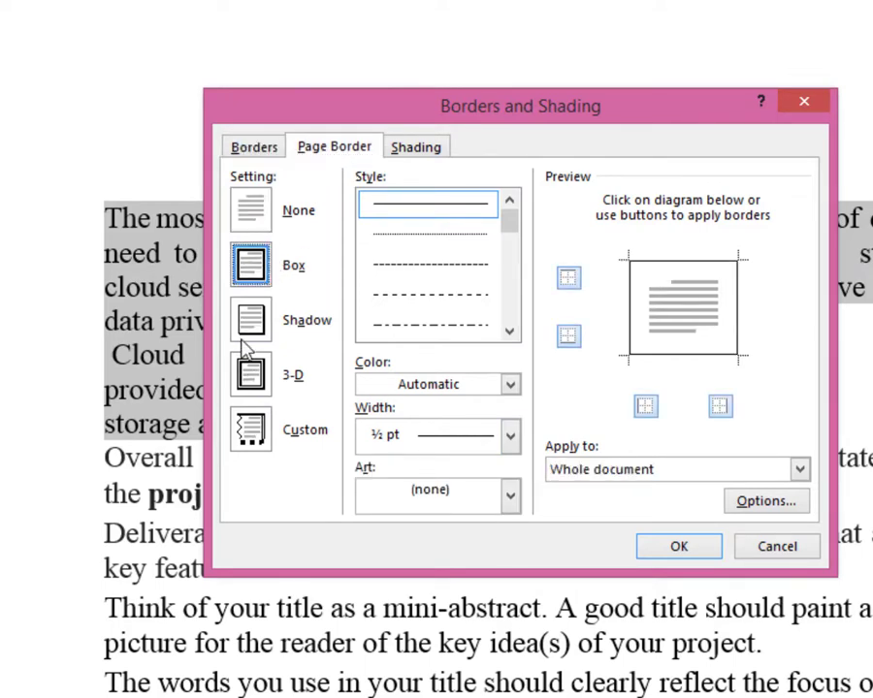
left_click(250, 320)
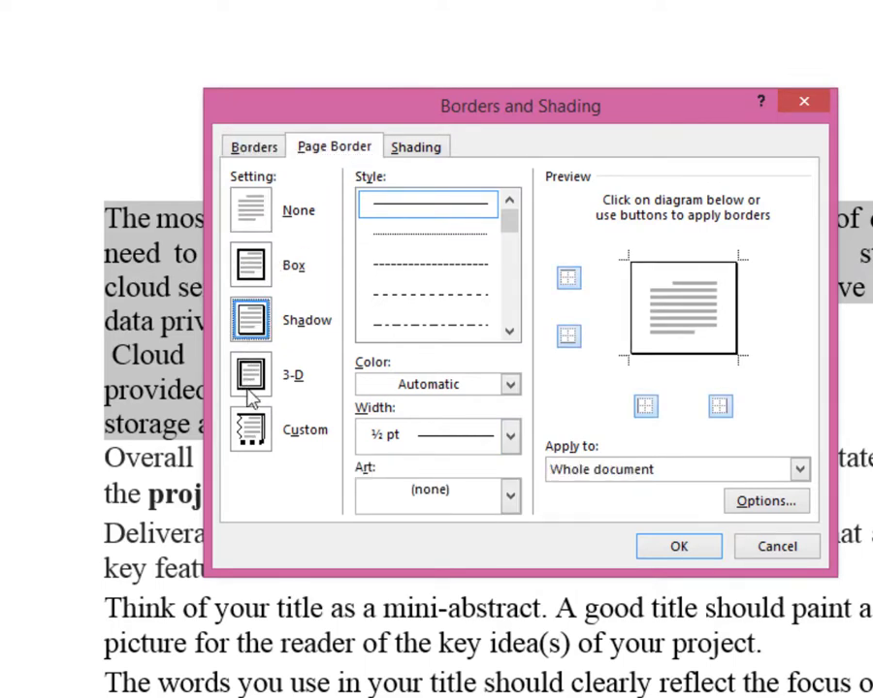
left_click(251, 378)
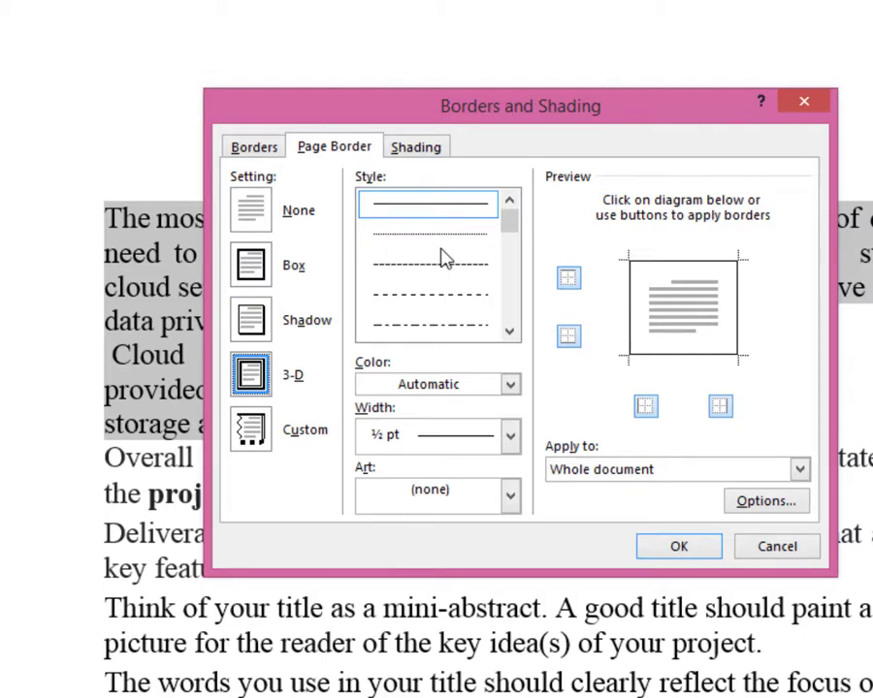
left_click(415, 146)
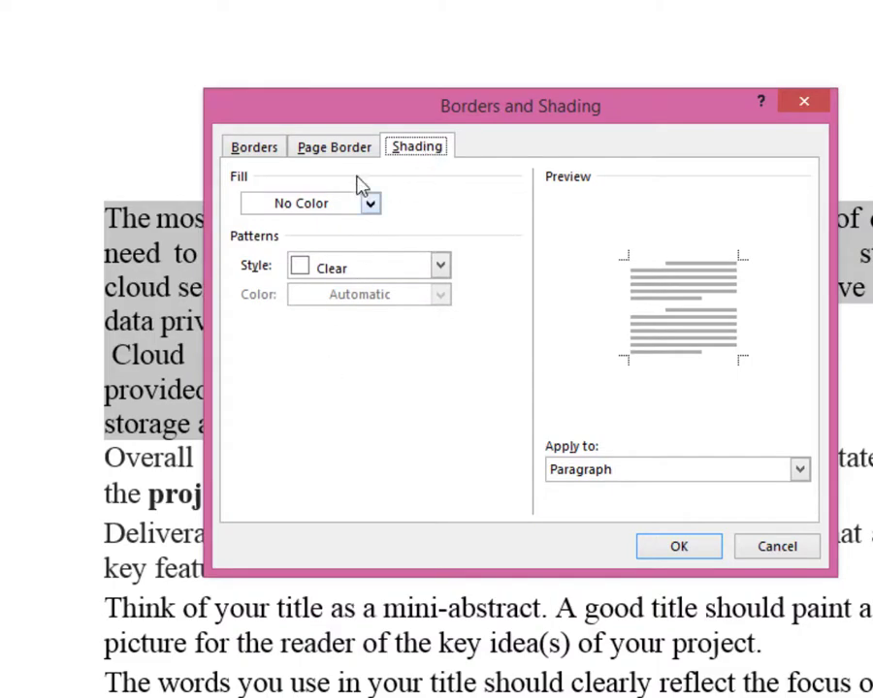
left_click(333, 152)
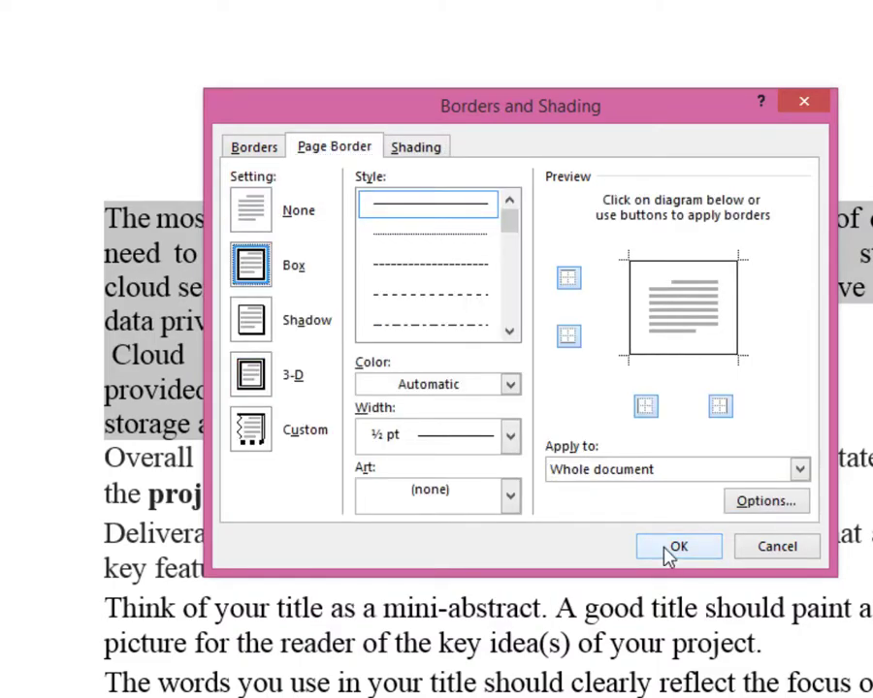
left_click(674, 548)
scroll(443, 378, "down", 5)
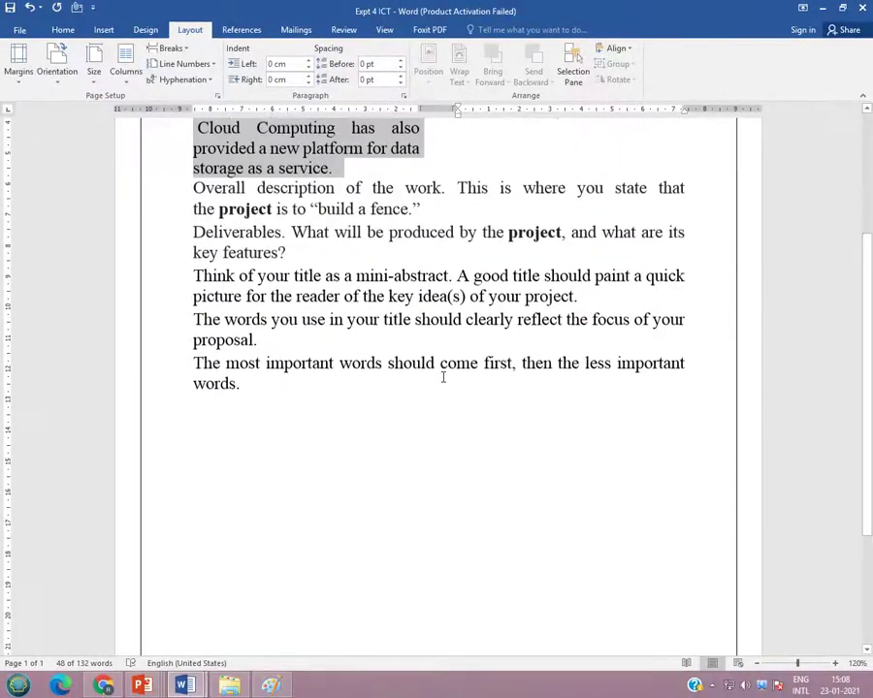
scroll(444, 378, "up", 3)
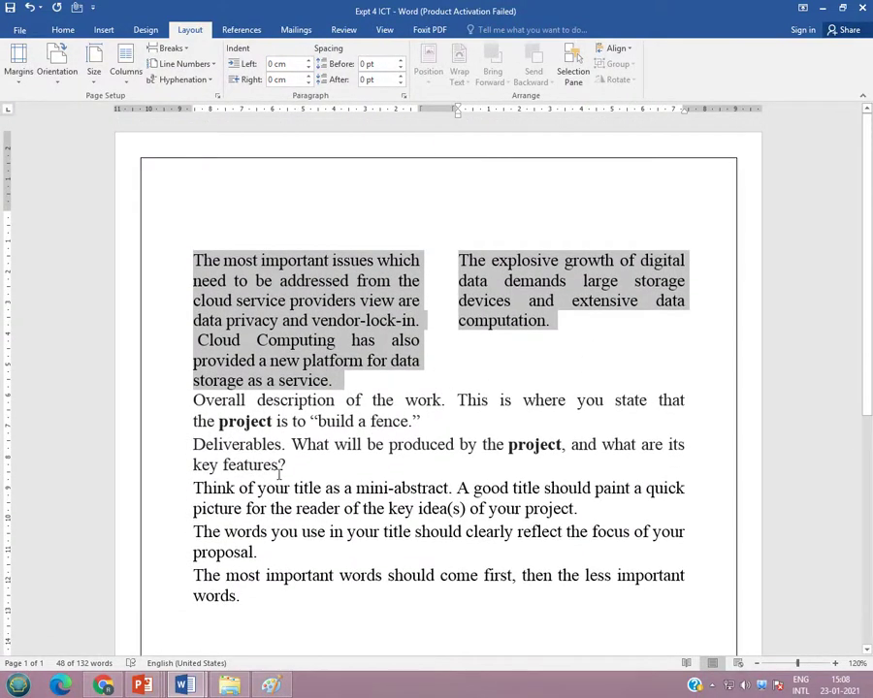